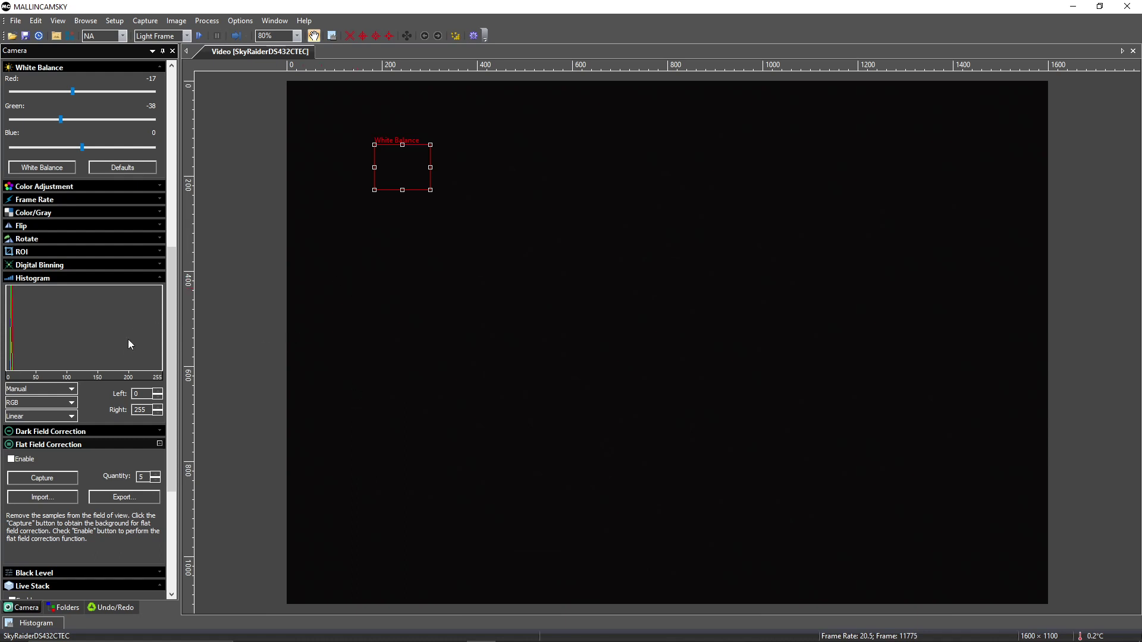
# Raise the Exposure Time slider to about 12.744 ms so the flat panel shows.
pyautogui.moveTo(173, 322); pyautogui.dragTo(185, 251)
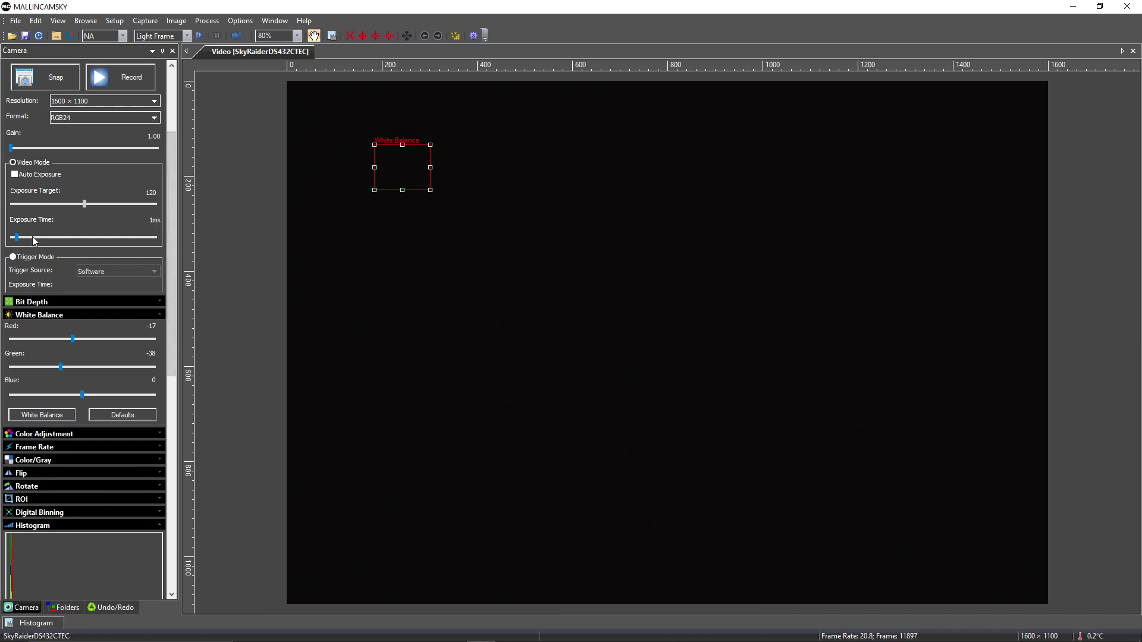
pyautogui.moveTo(17, 240); pyautogui.dragTo(28, 240)
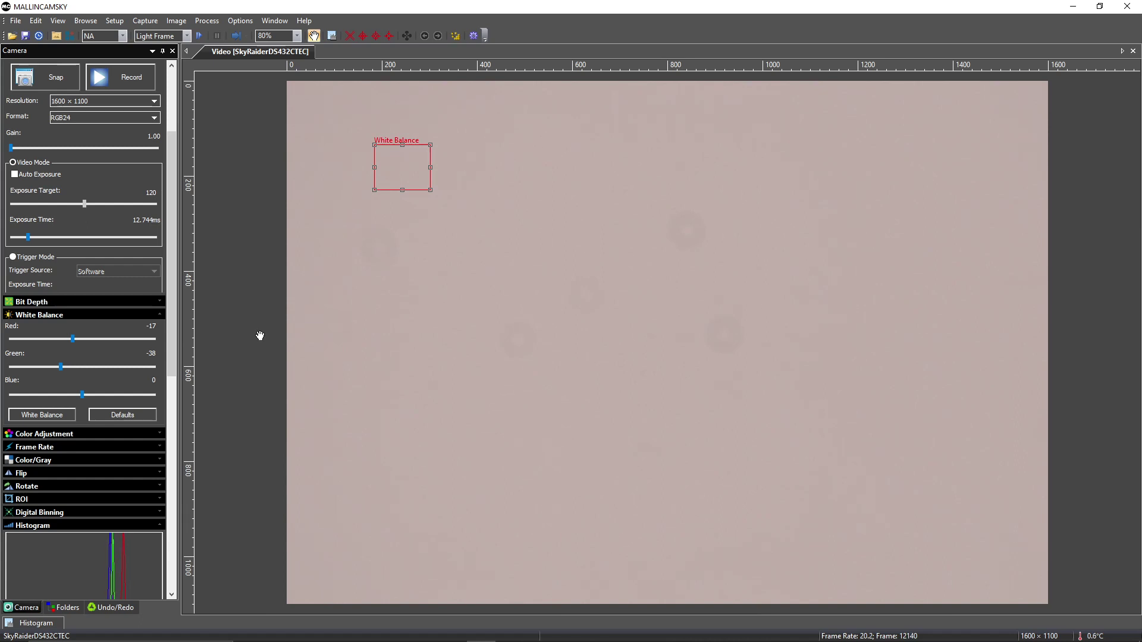
pyautogui.moveTo(173, 184); pyautogui.dragTo(173, 230)
# Apply automatic white balance to neutralise the frame, then enter an 11 ms exposure.
pyautogui.click(44, 316)
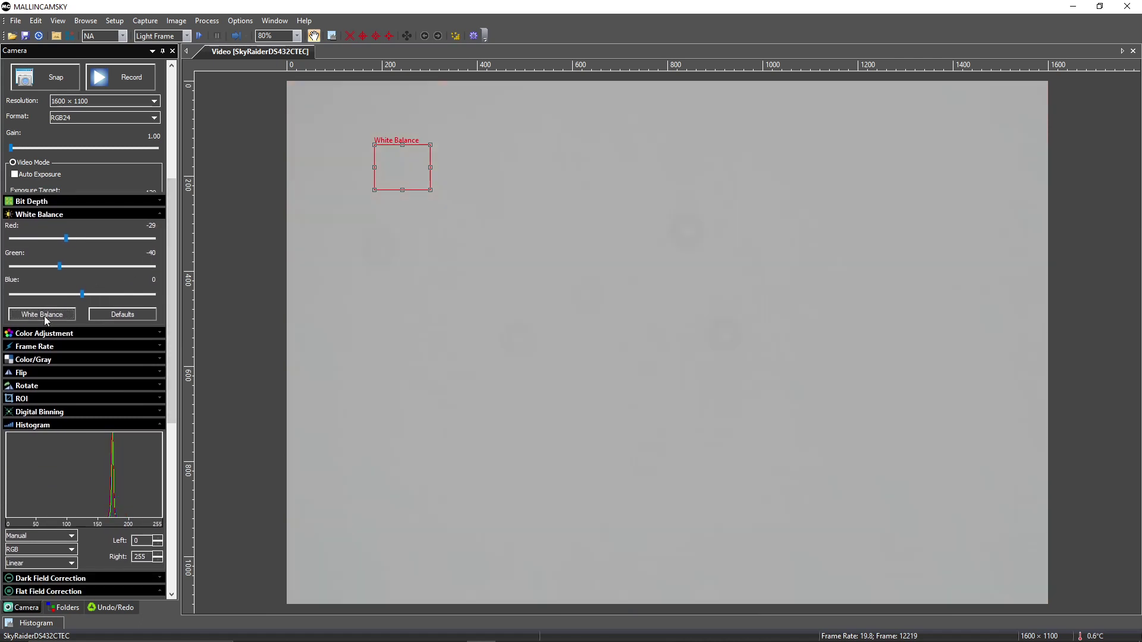
pyautogui.moveTo(170, 325); pyautogui.dragTo(172, 287)
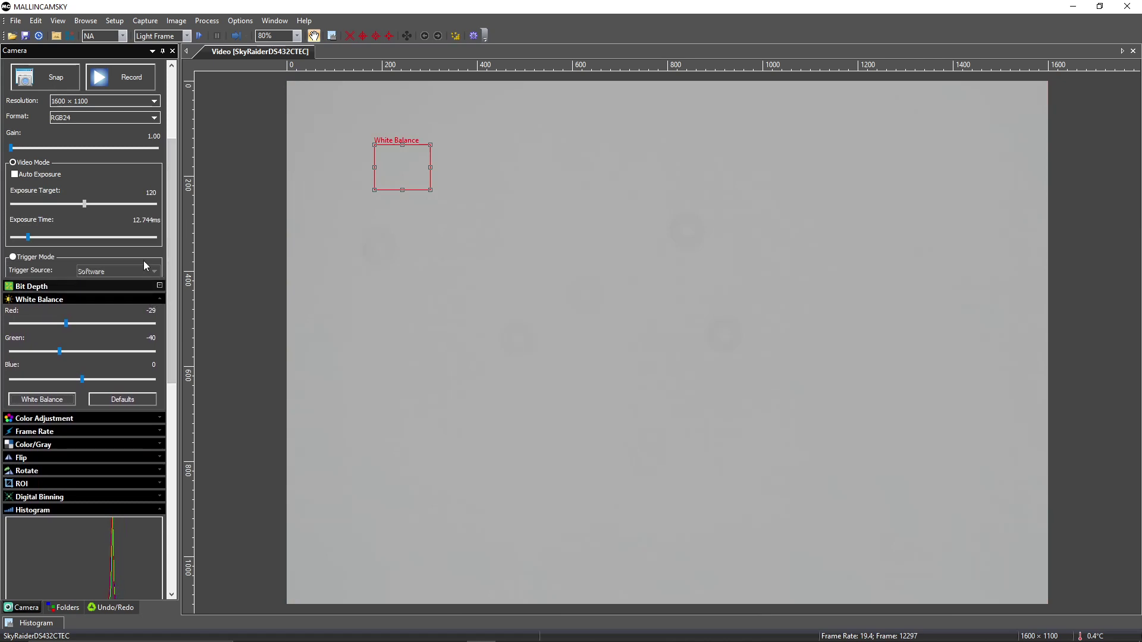
pyautogui.click(142, 221)
pyautogui.write('11')
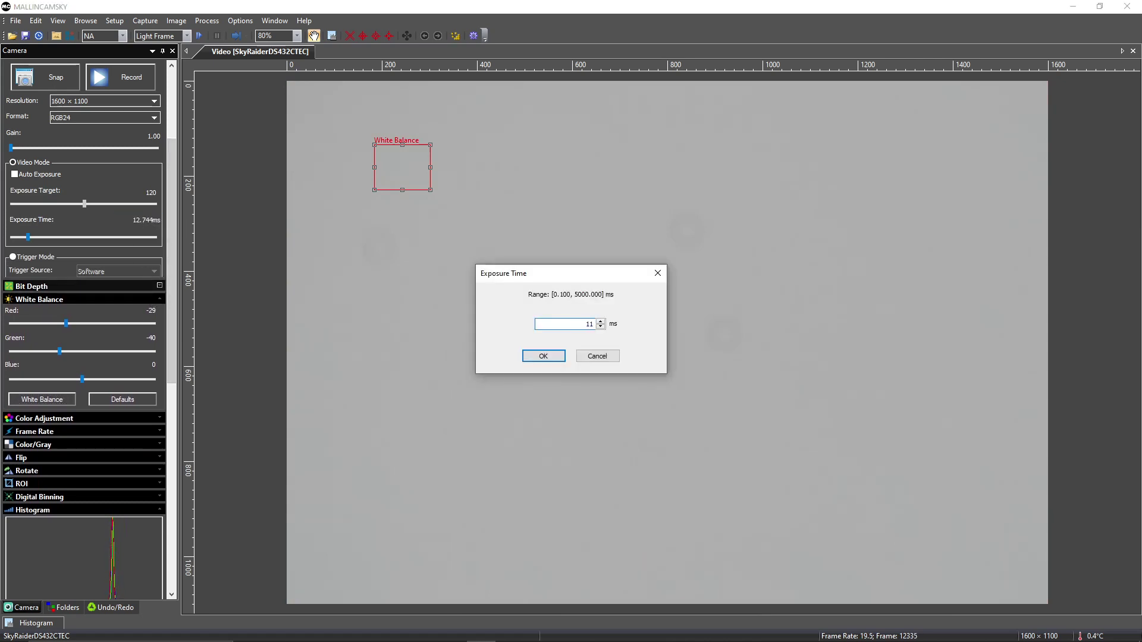
pyautogui.press('Return')
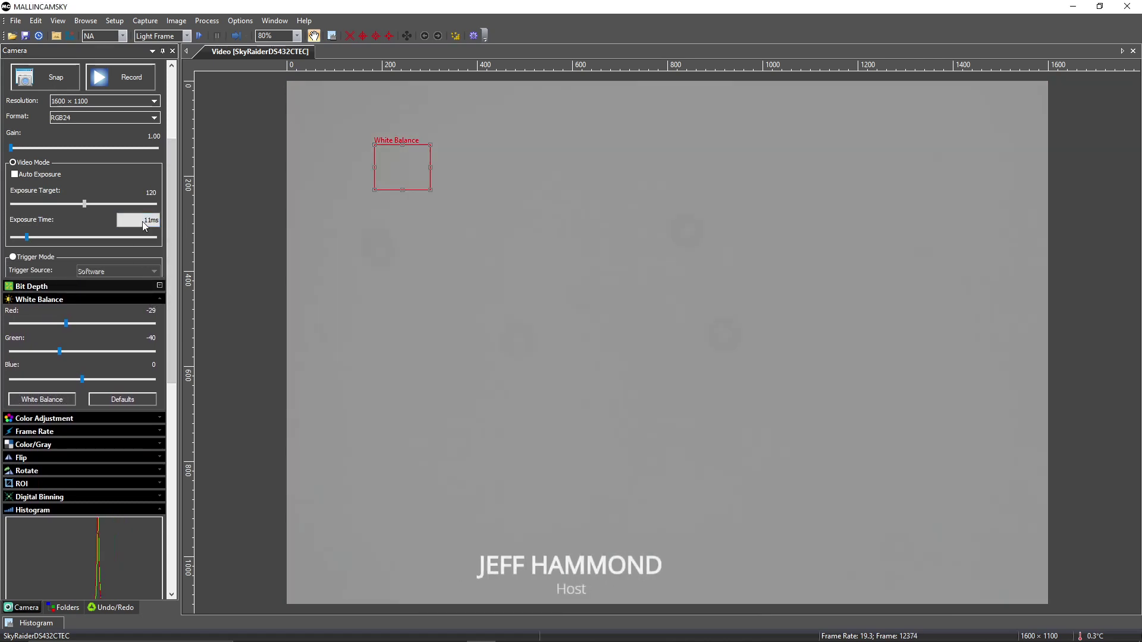
# Correct the exposure time to exactly 10 ms.
pyautogui.click(141, 221)
pyautogui.write('10')
pyautogui.press('Return')
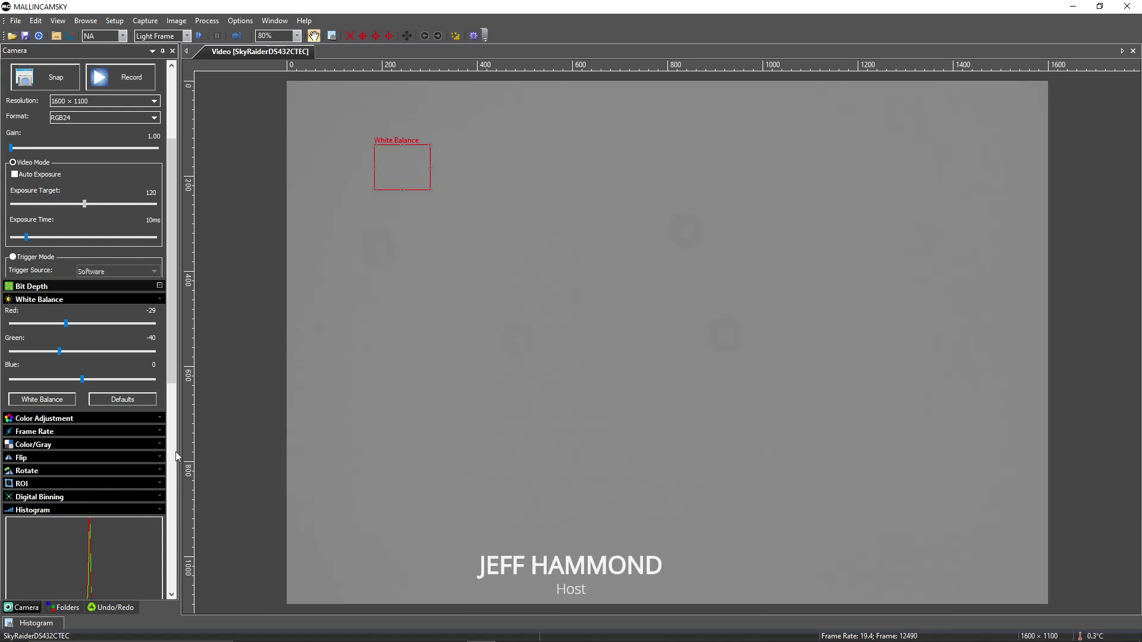
pyautogui.moveTo(177, 349); pyautogui.dragTo(177, 398)
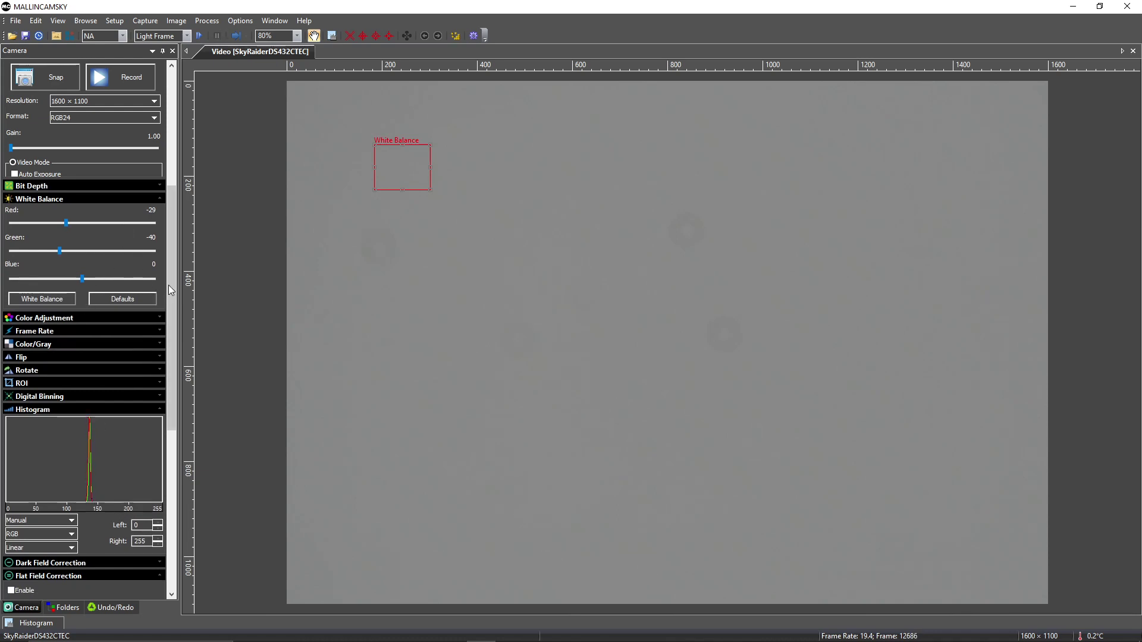
# Capture 5 flat-field correction samples from the grey frame to enable correction.
pyautogui.scroll(3, 173, 280)
pyautogui.scroll(-1, 181, 270)
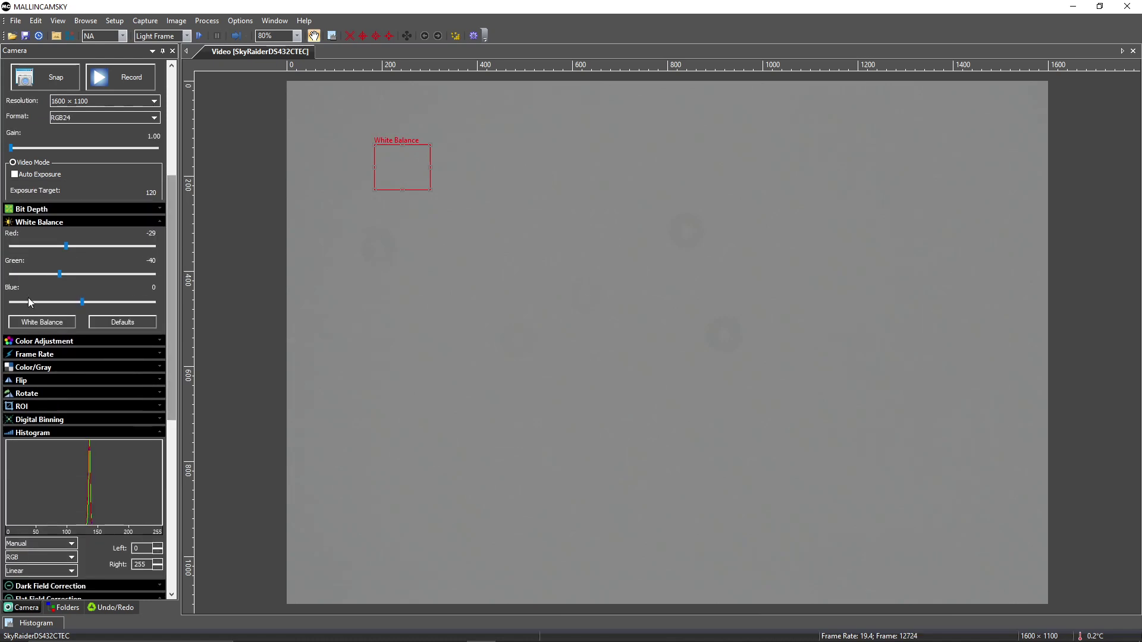
pyautogui.moveTo(169, 323); pyautogui.dragTo(173, 392)
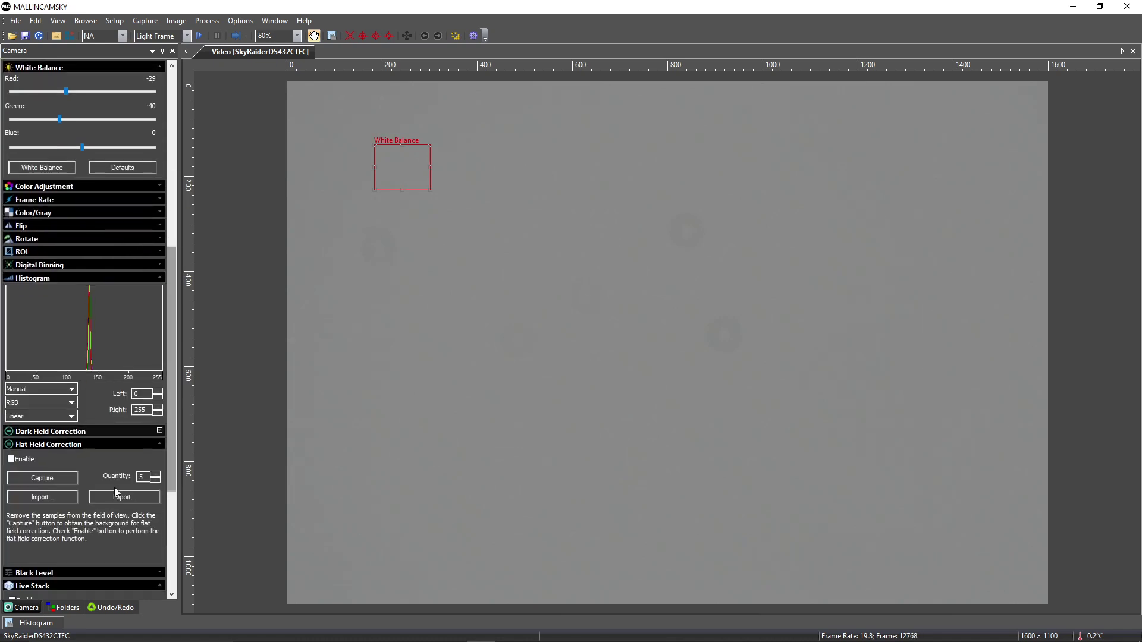
pyautogui.click(46, 478)
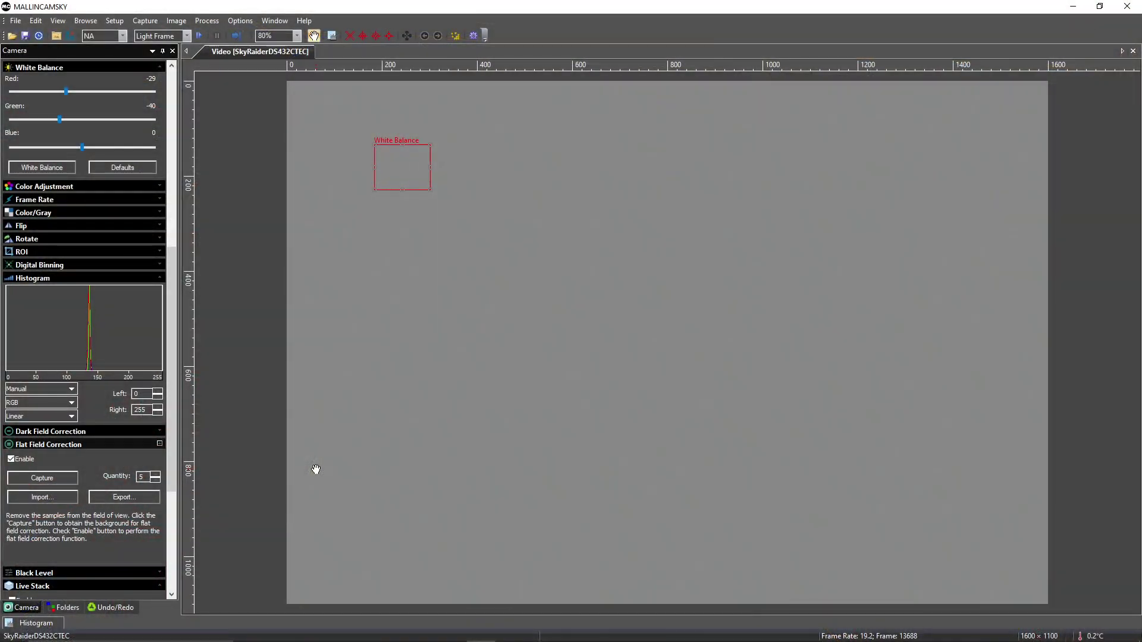
# Disable flat field correction and snap a single grey frame as image 0001.
pyautogui.click(11, 459)
pyautogui.click(168, 95)
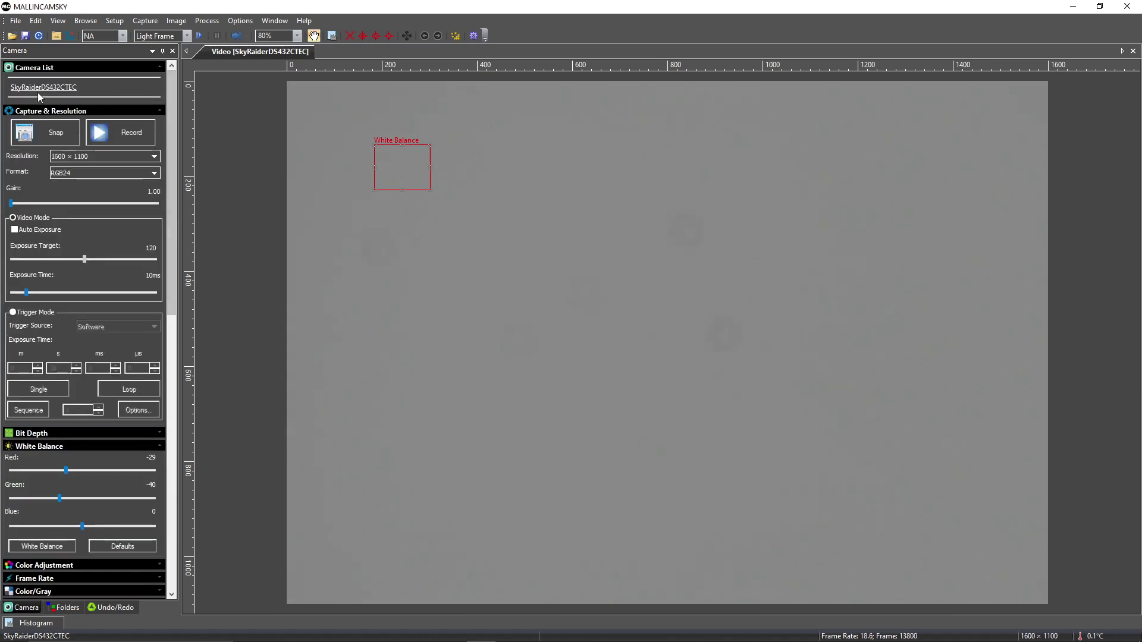
pyautogui.click(33, 137)
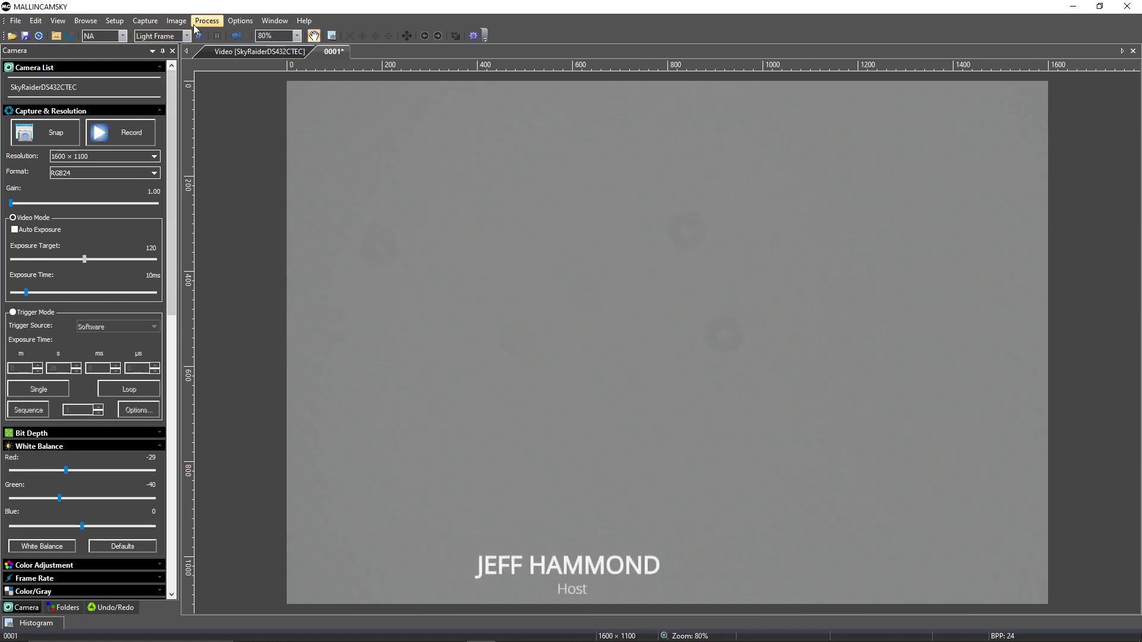
# In Preferences > Auto Capture, choose Capture every frame with 10 total TIFF images.
pyautogui.click(240, 20)
pyautogui.click(256, 36)
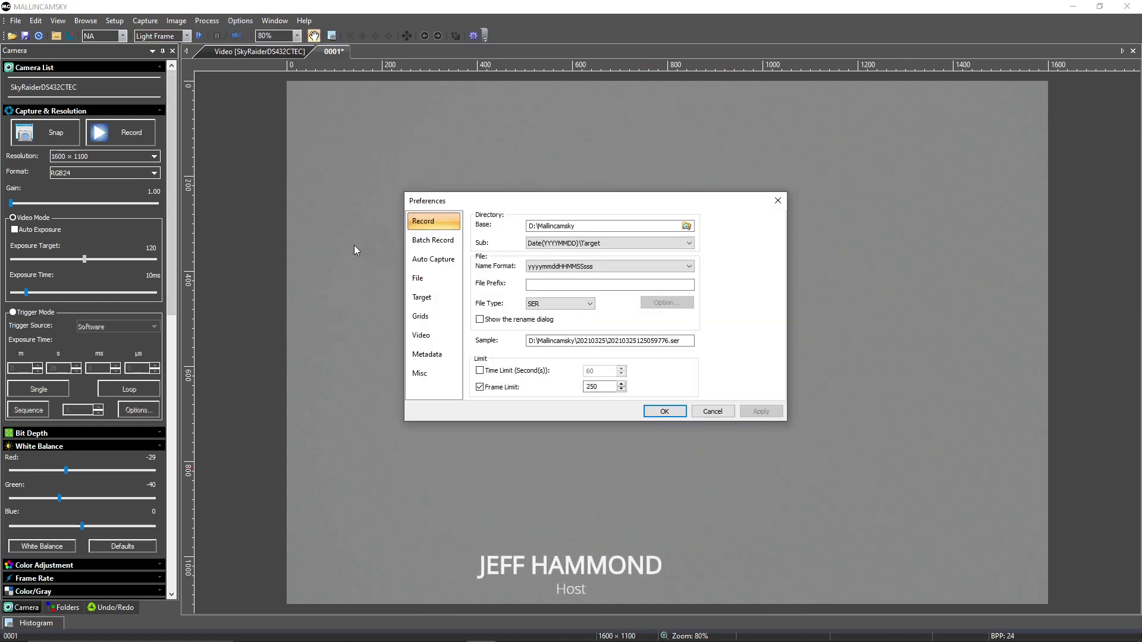
pyautogui.click(448, 243)
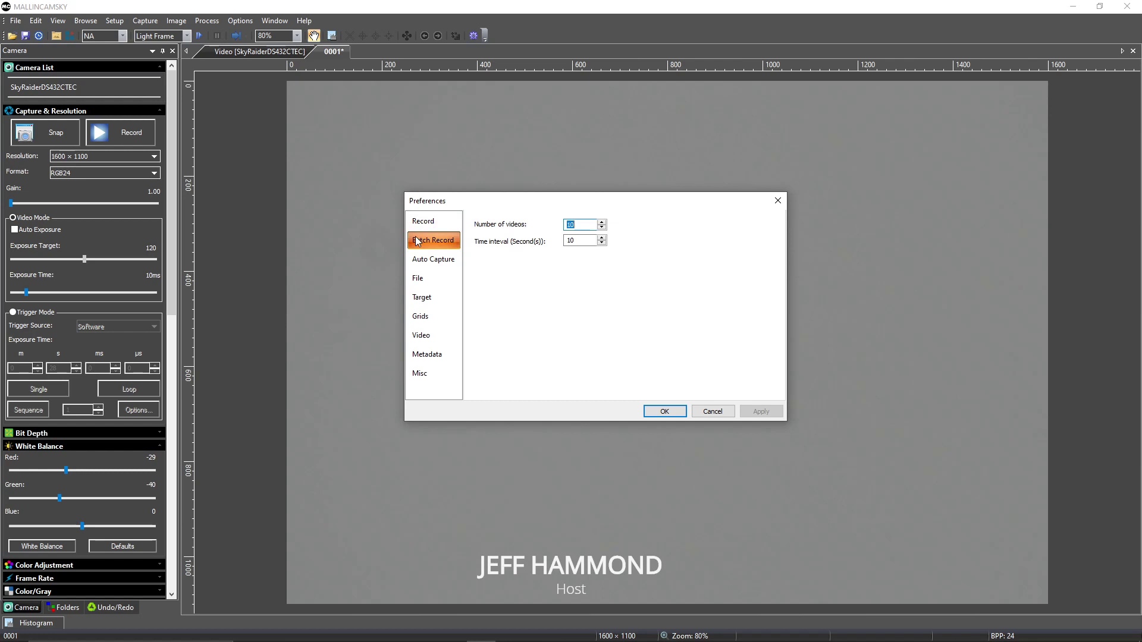
pyautogui.click(448, 260)
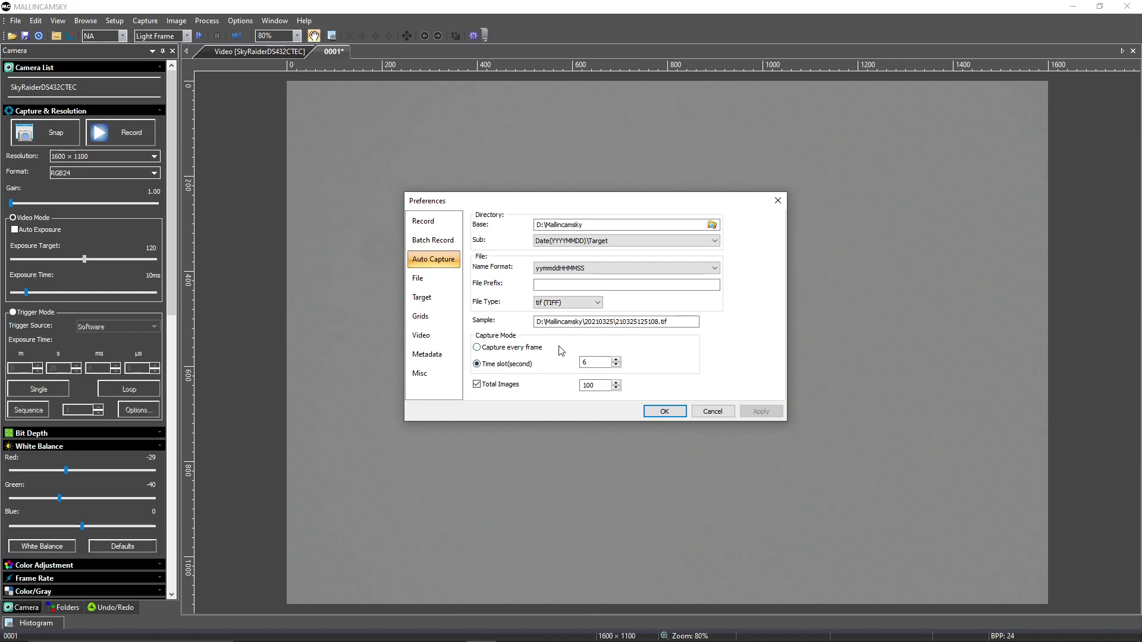
pyautogui.click(478, 348)
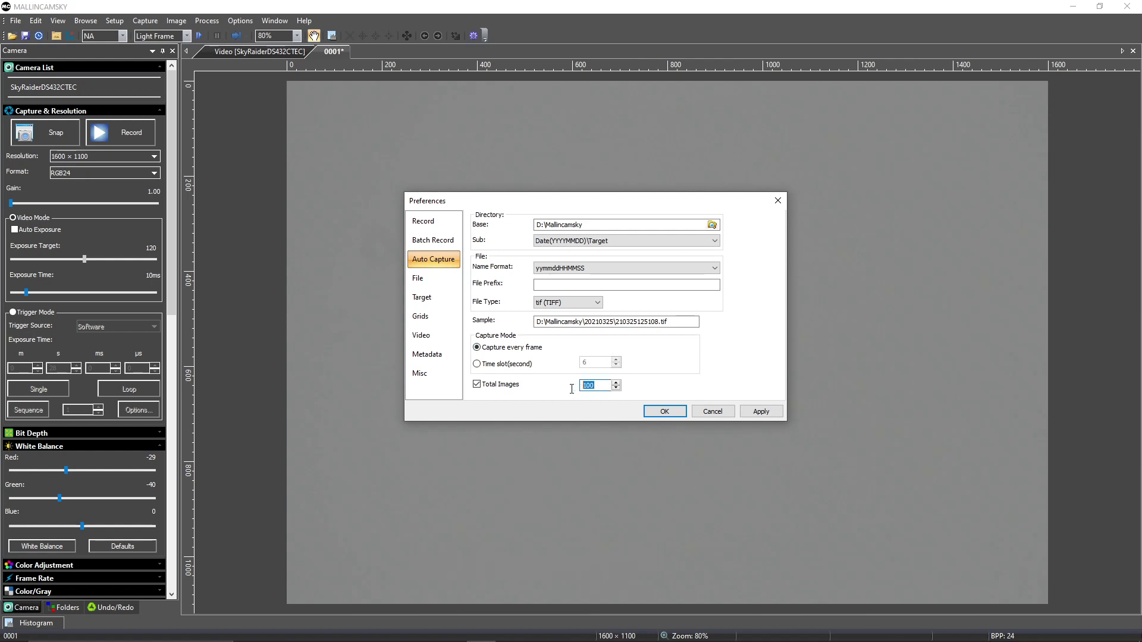
pyautogui.write('1')
pyautogui.press('Return')
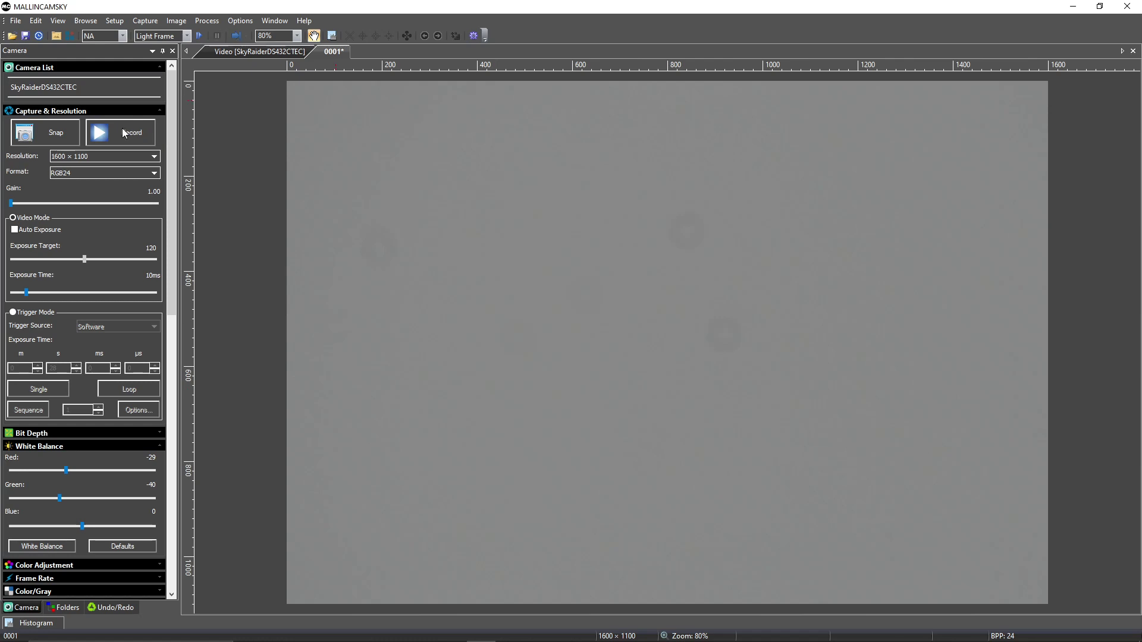
# Start Auto Capture of the grey flat frames from the Capture menu.
pyautogui.click(143, 22)
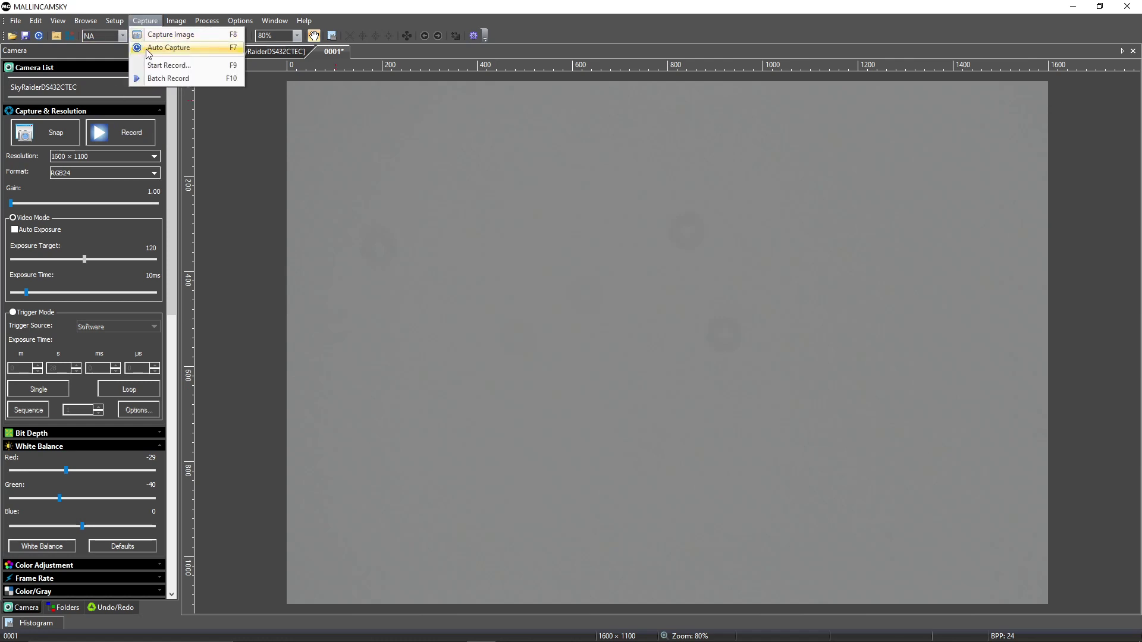
pyautogui.click(149, 49)
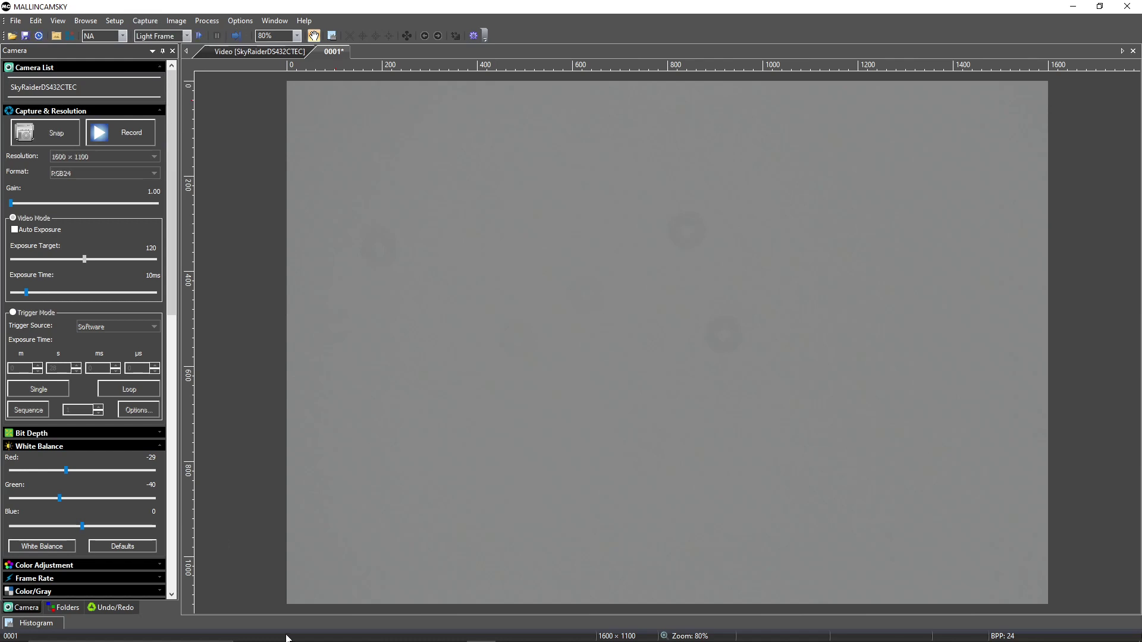
pyautogui.moveTo(276, 631)
pyautogui.click(335, 630)
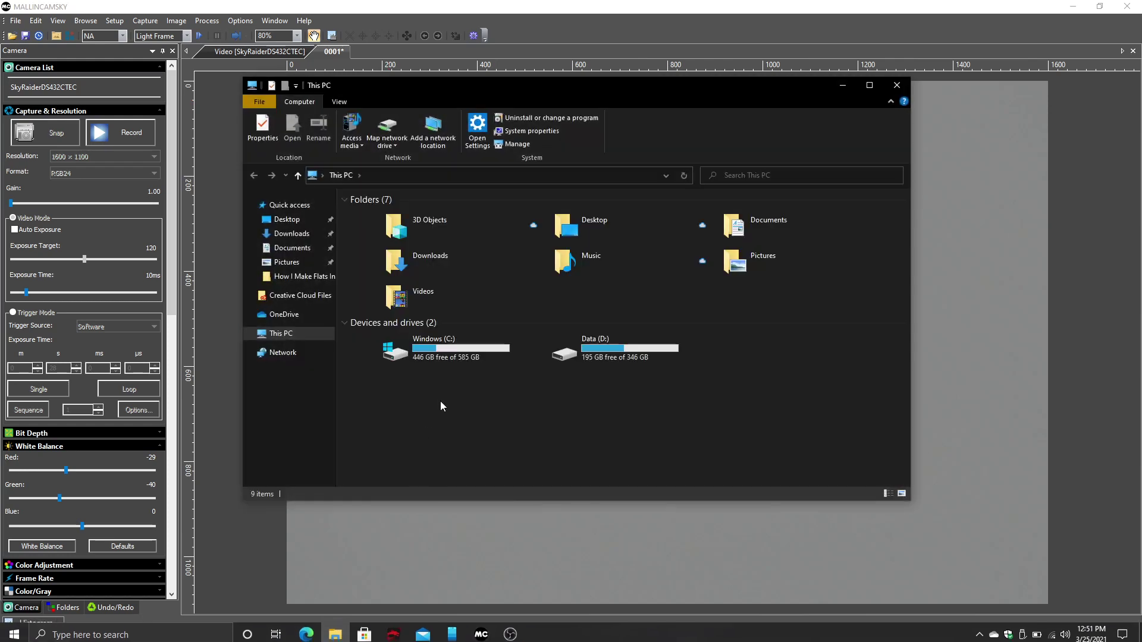
pyautogui.doubleClick(572, 348)
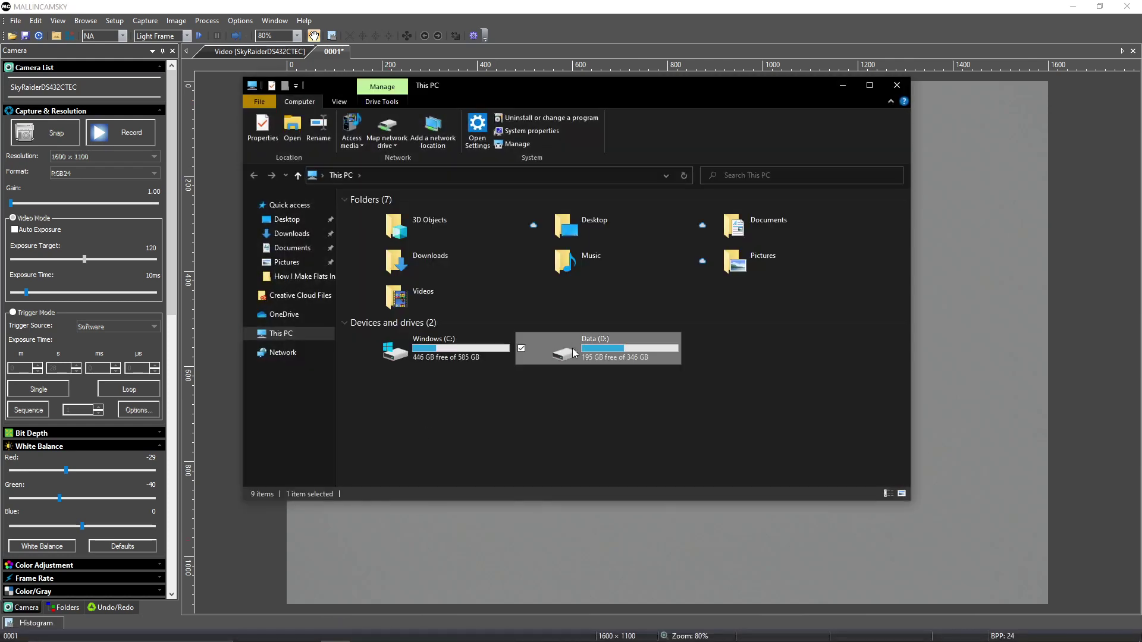
pyautogui.doubleClick(418, 323)
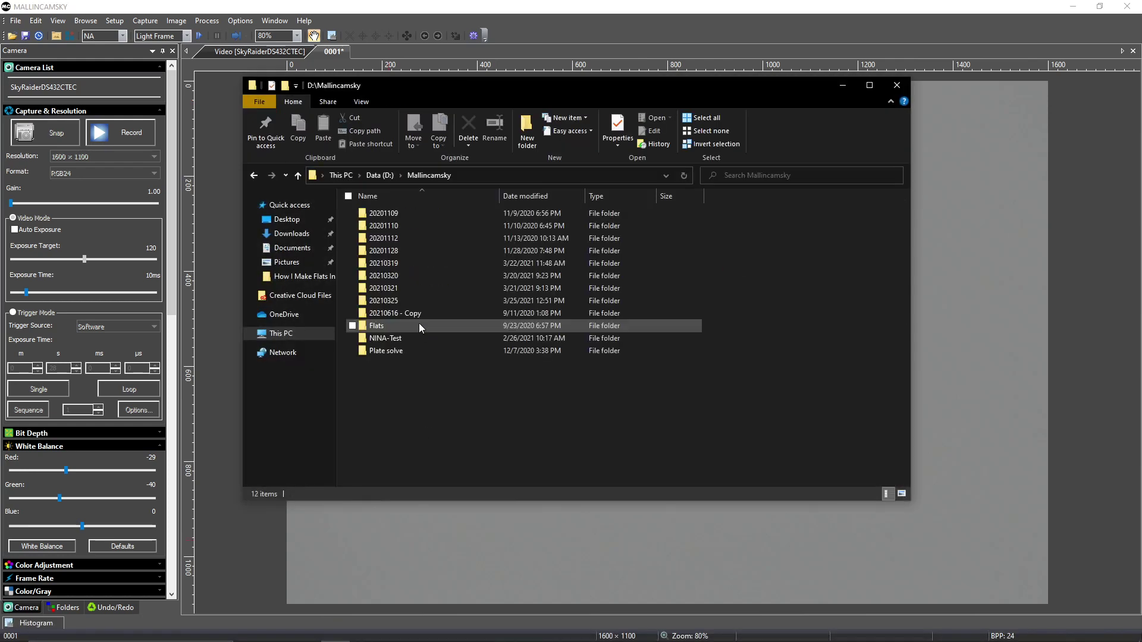
pyautogui.doubleClick(443, 305)
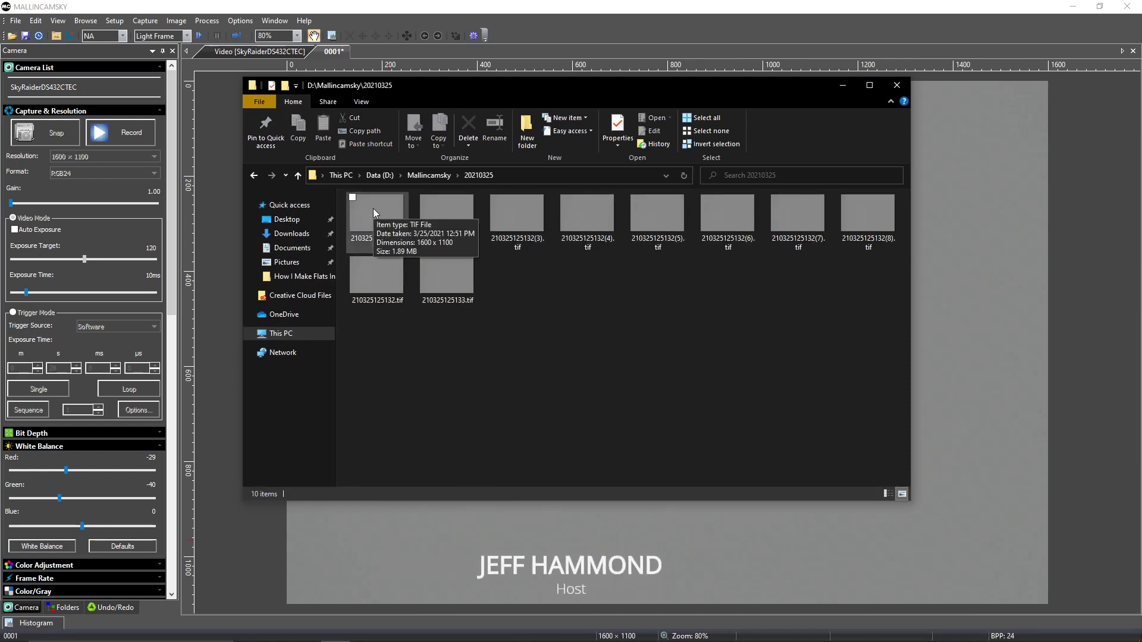
pyautogui.click(374, 212)
pyautogui.doubleClick(373, 208)
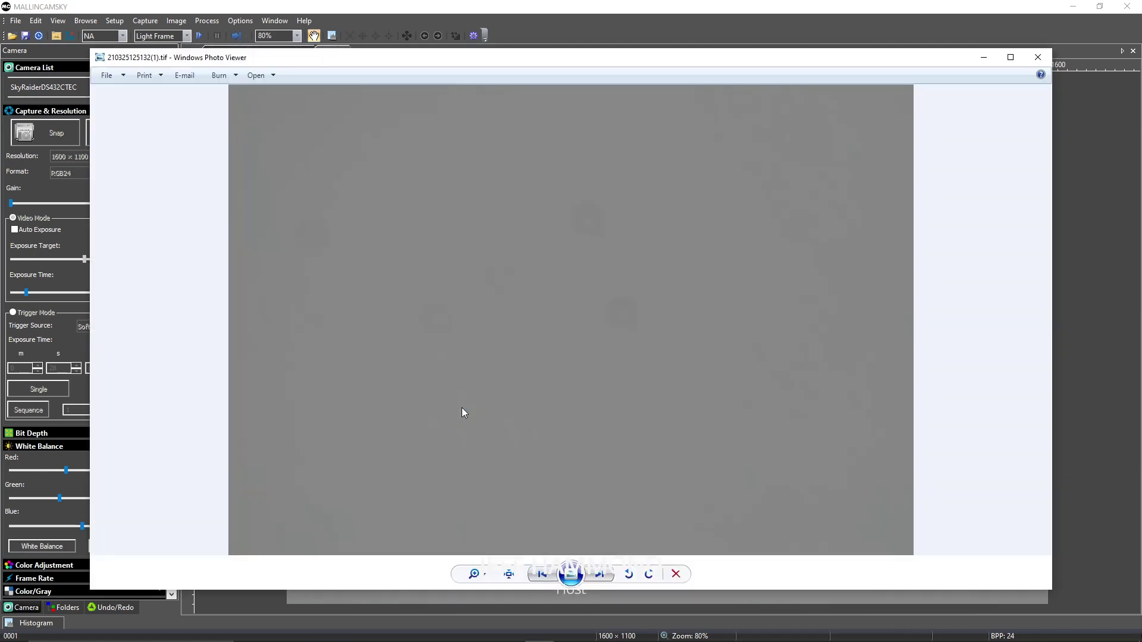